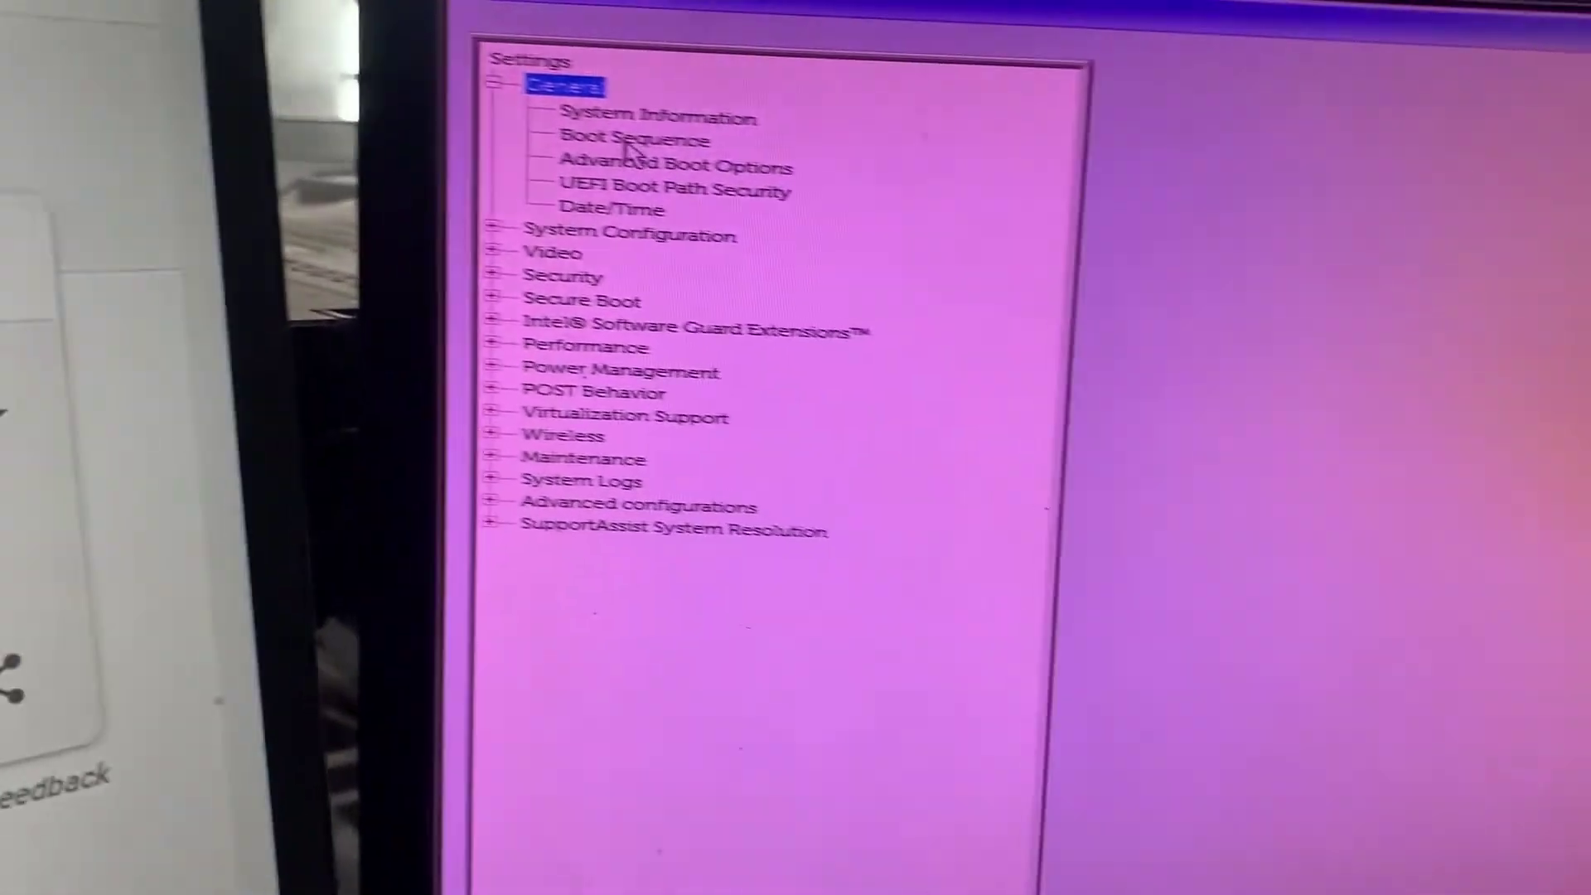
Step: Check Boot Sequence shows UEFI boot list mode and SATA Operation under System Configuration is AHCI
{"action": "left_click", "coordinate": [628, 147]}
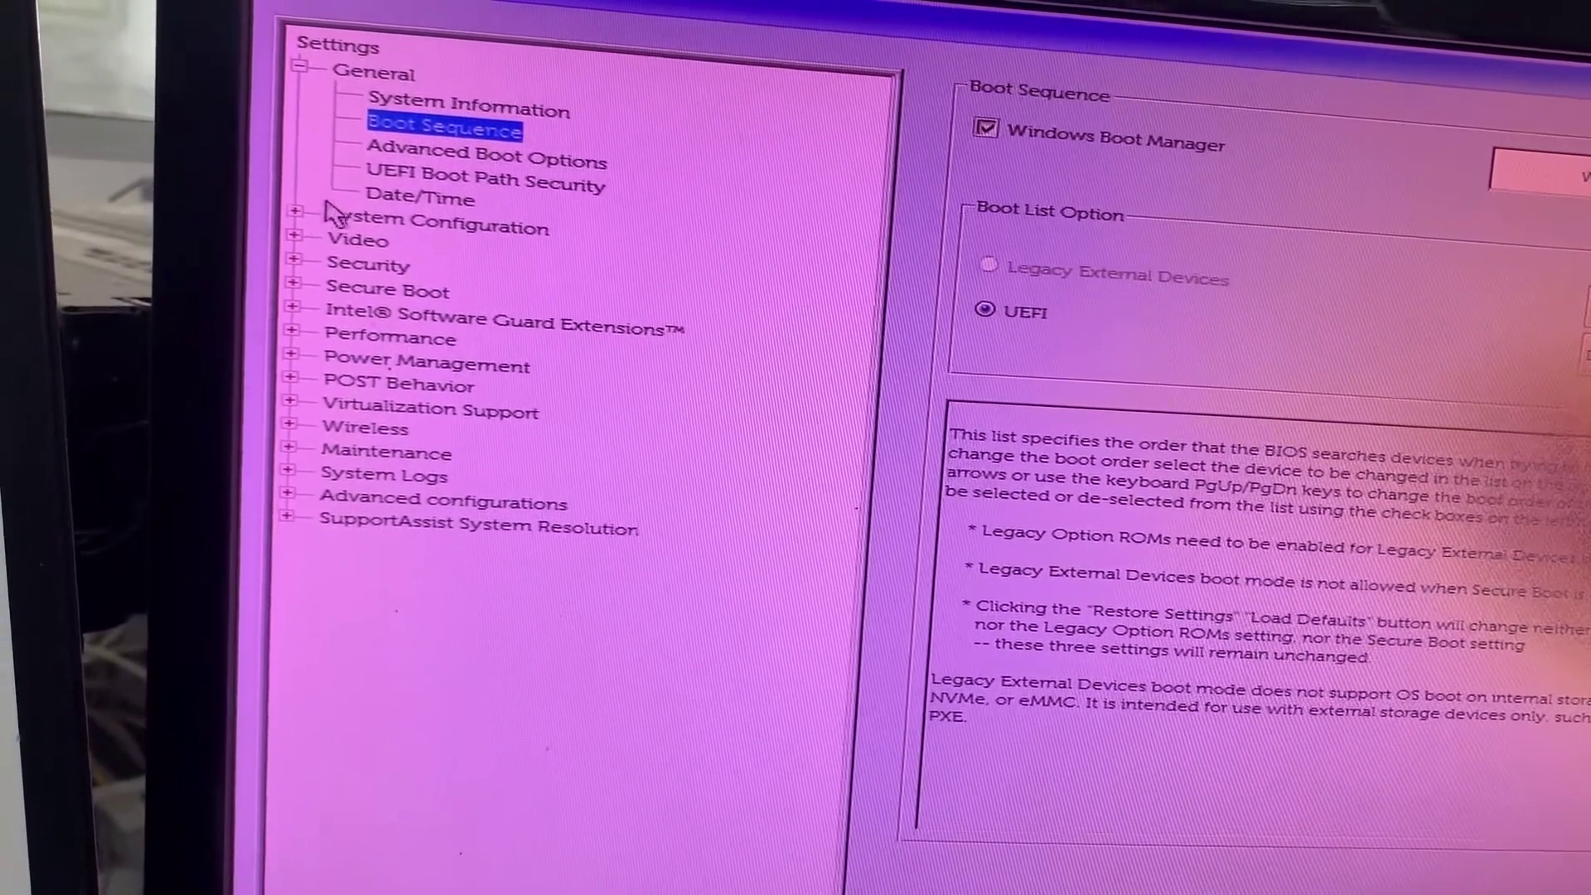
{"action": "left_click", "coordinate": [287, 206]}
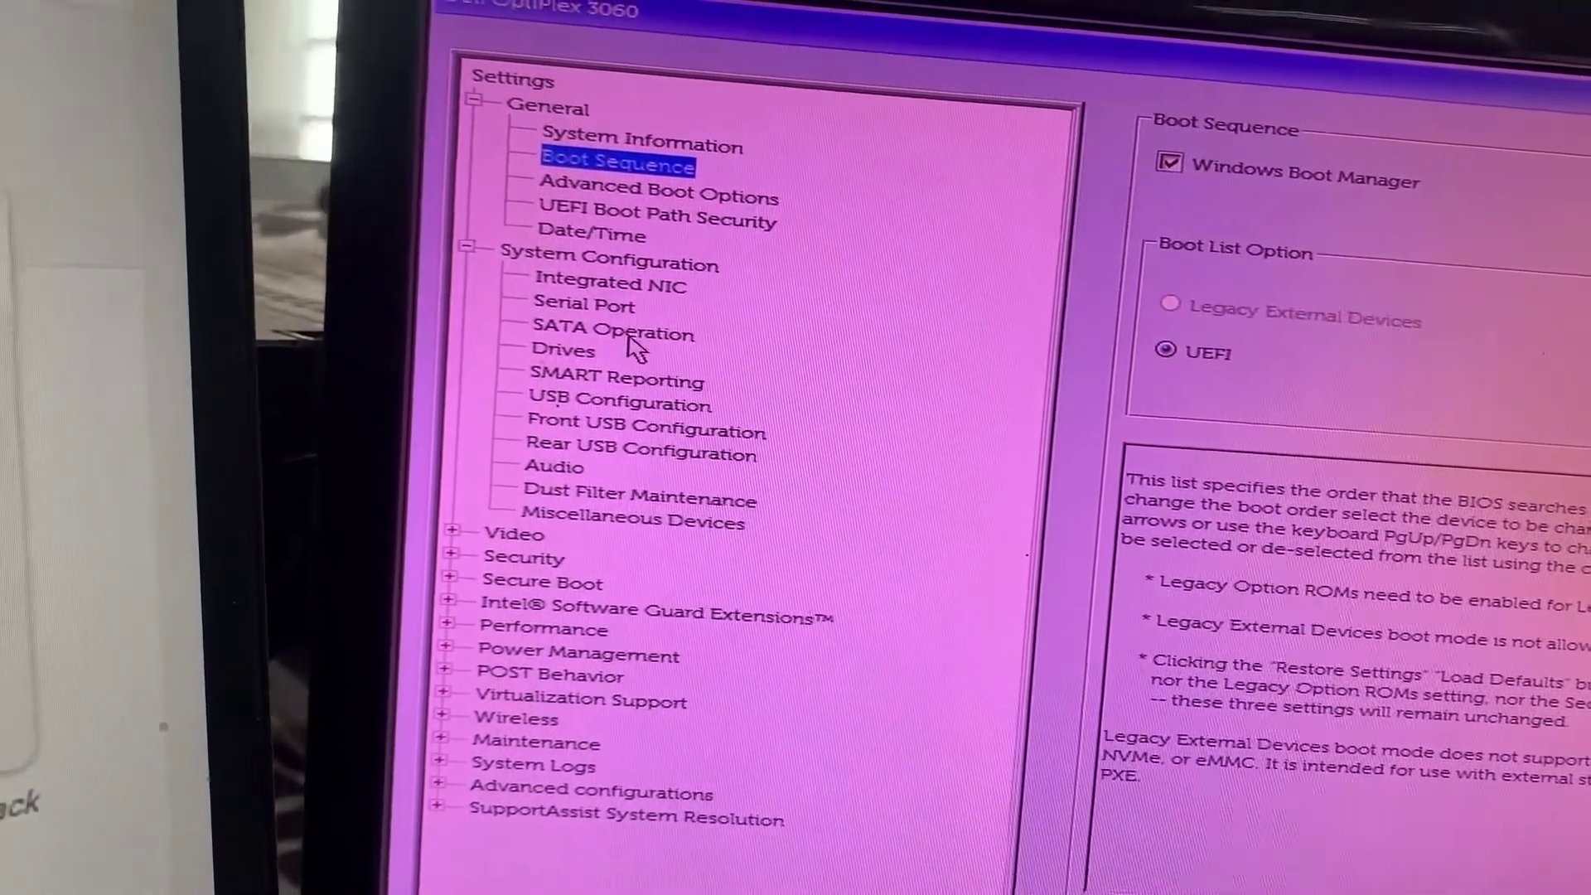
{"action": "left_click", "coordinate": [600, 321]}
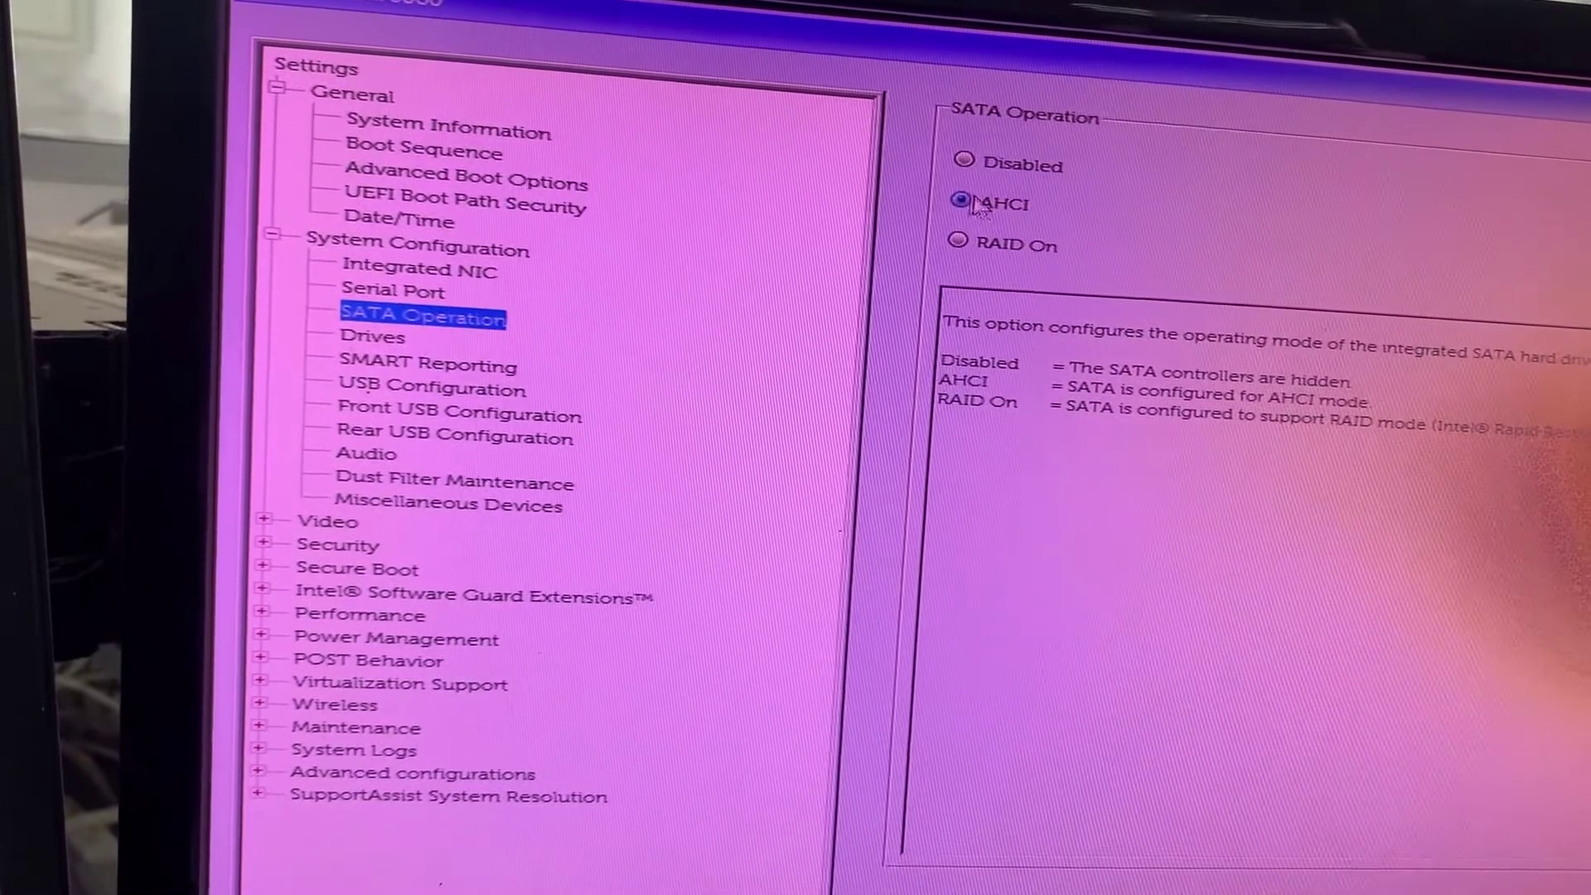
{"action": "left_click", "coordinate": [321, 224]}
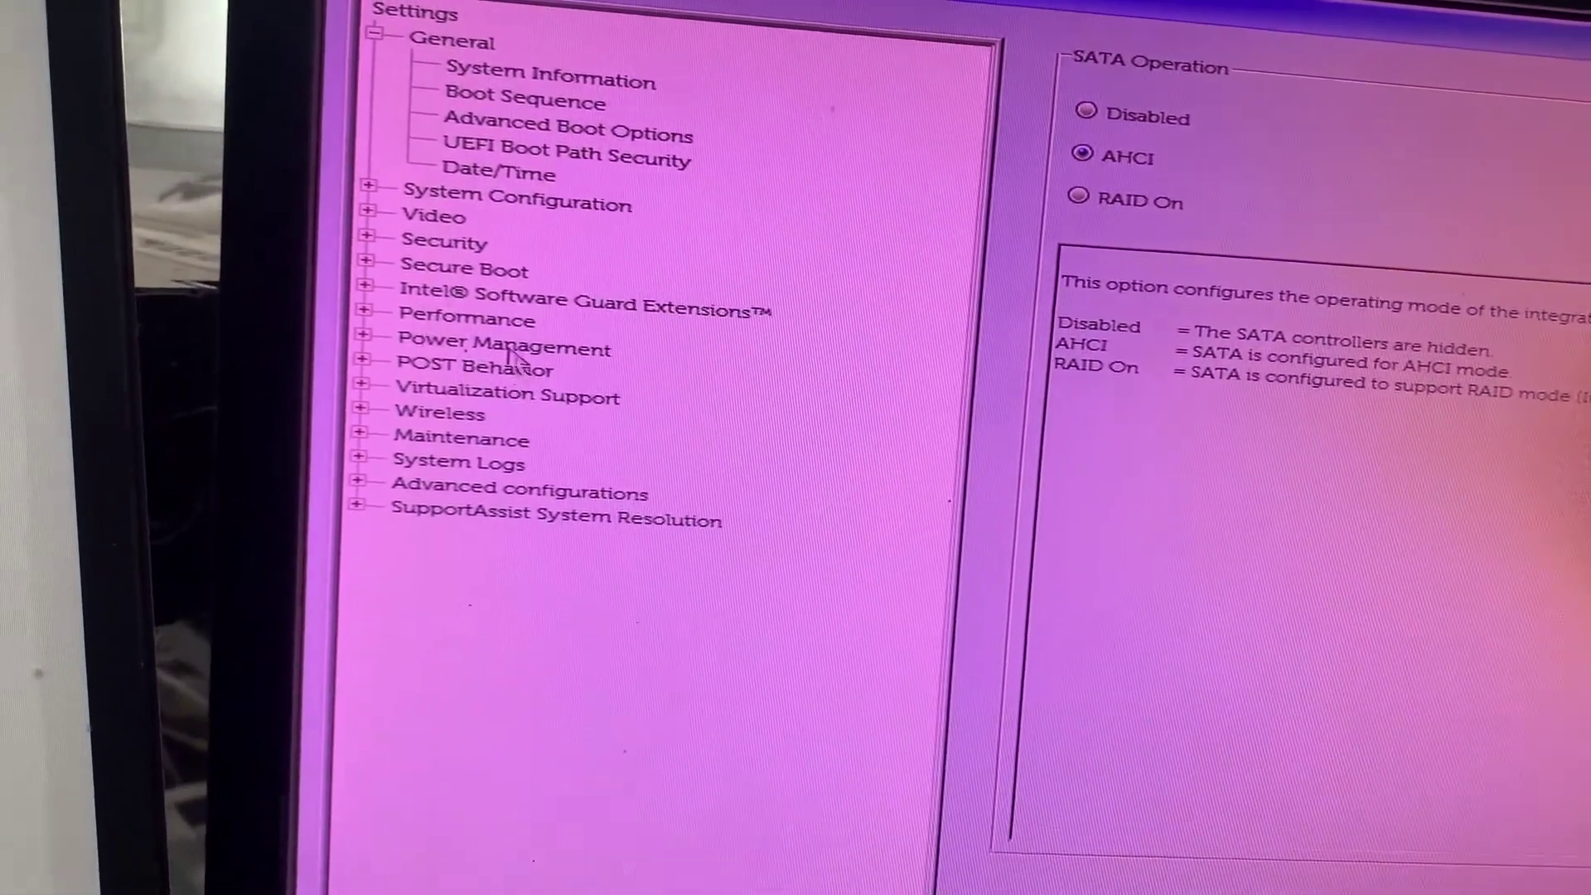
Step: Check Secure Boot Enable is unchecked, then return to the System Information page
{"action": "left_click", "coordinate": [385, 279]}
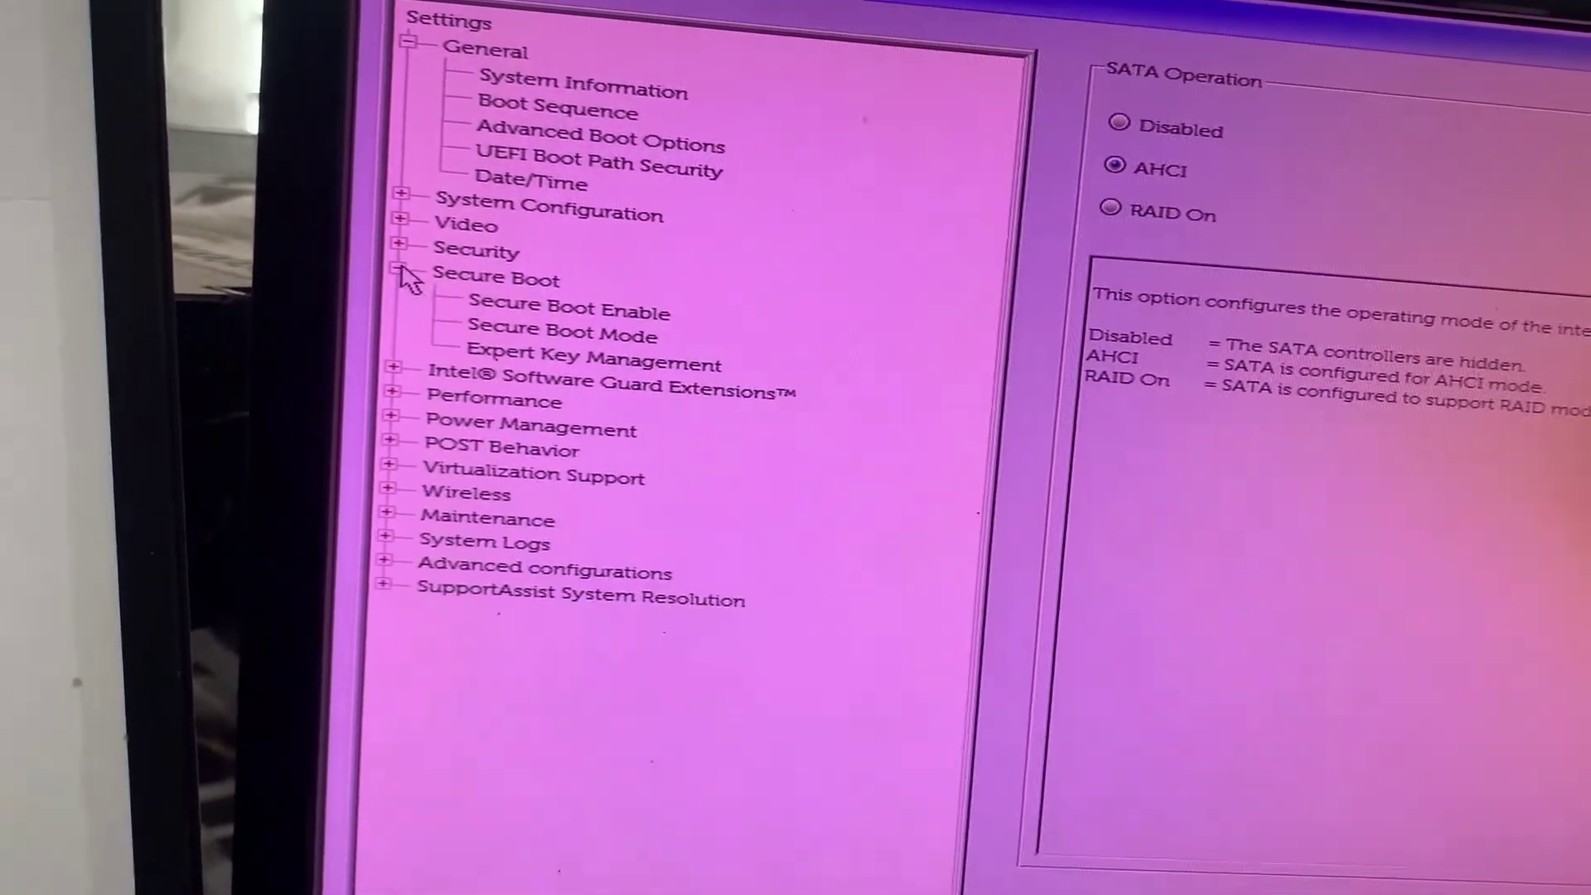
{"action": "left_click", "coordinate": [586, 302]}
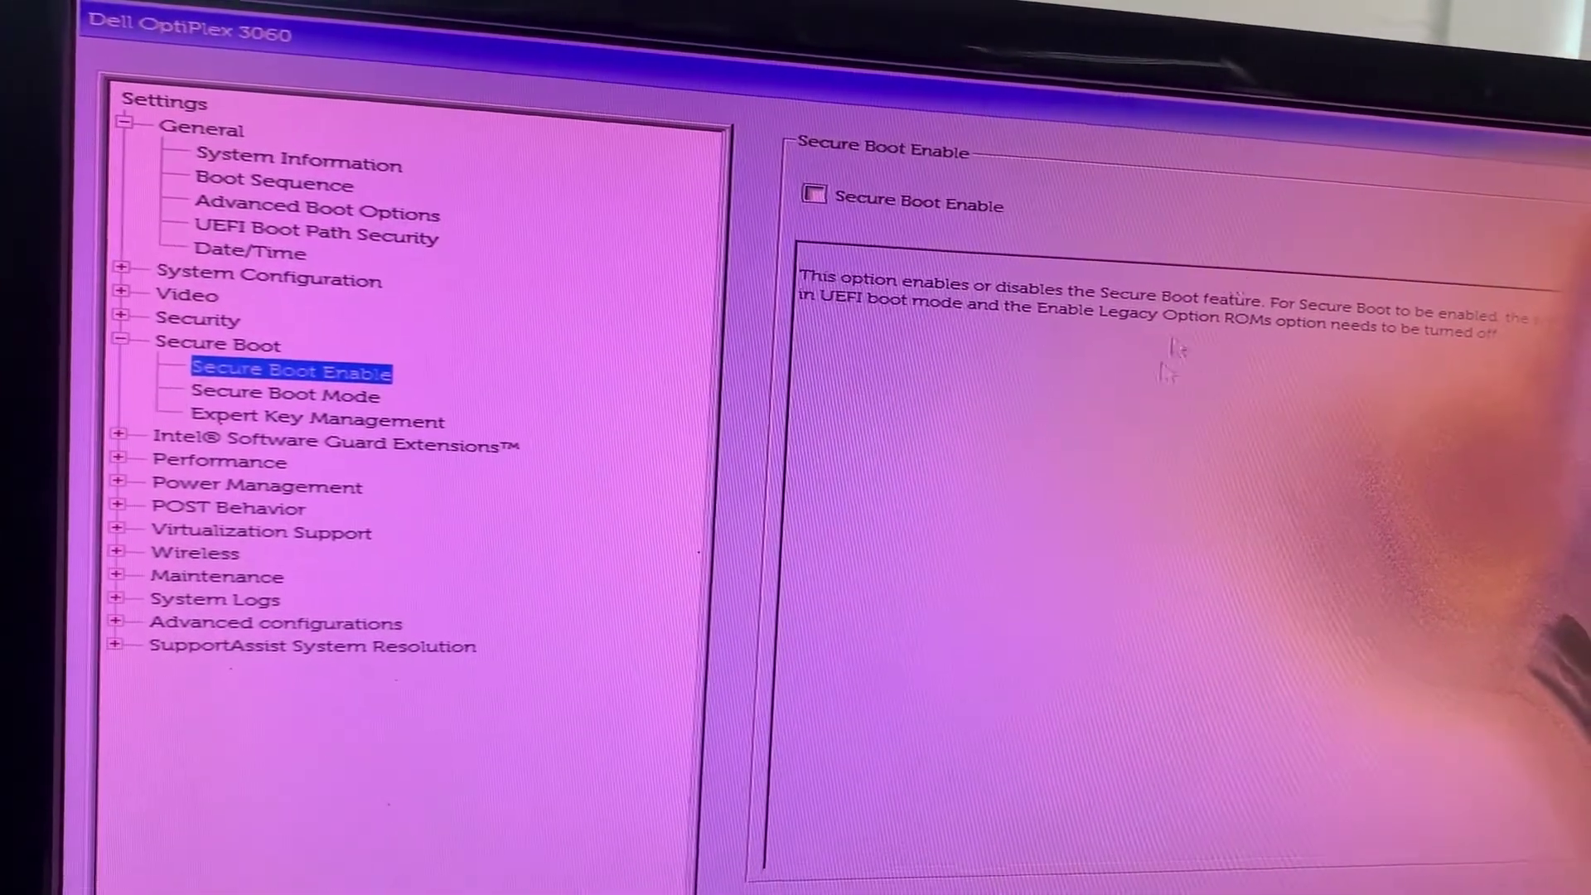
{"action": "left_click", "coordinate": [311, 149]}
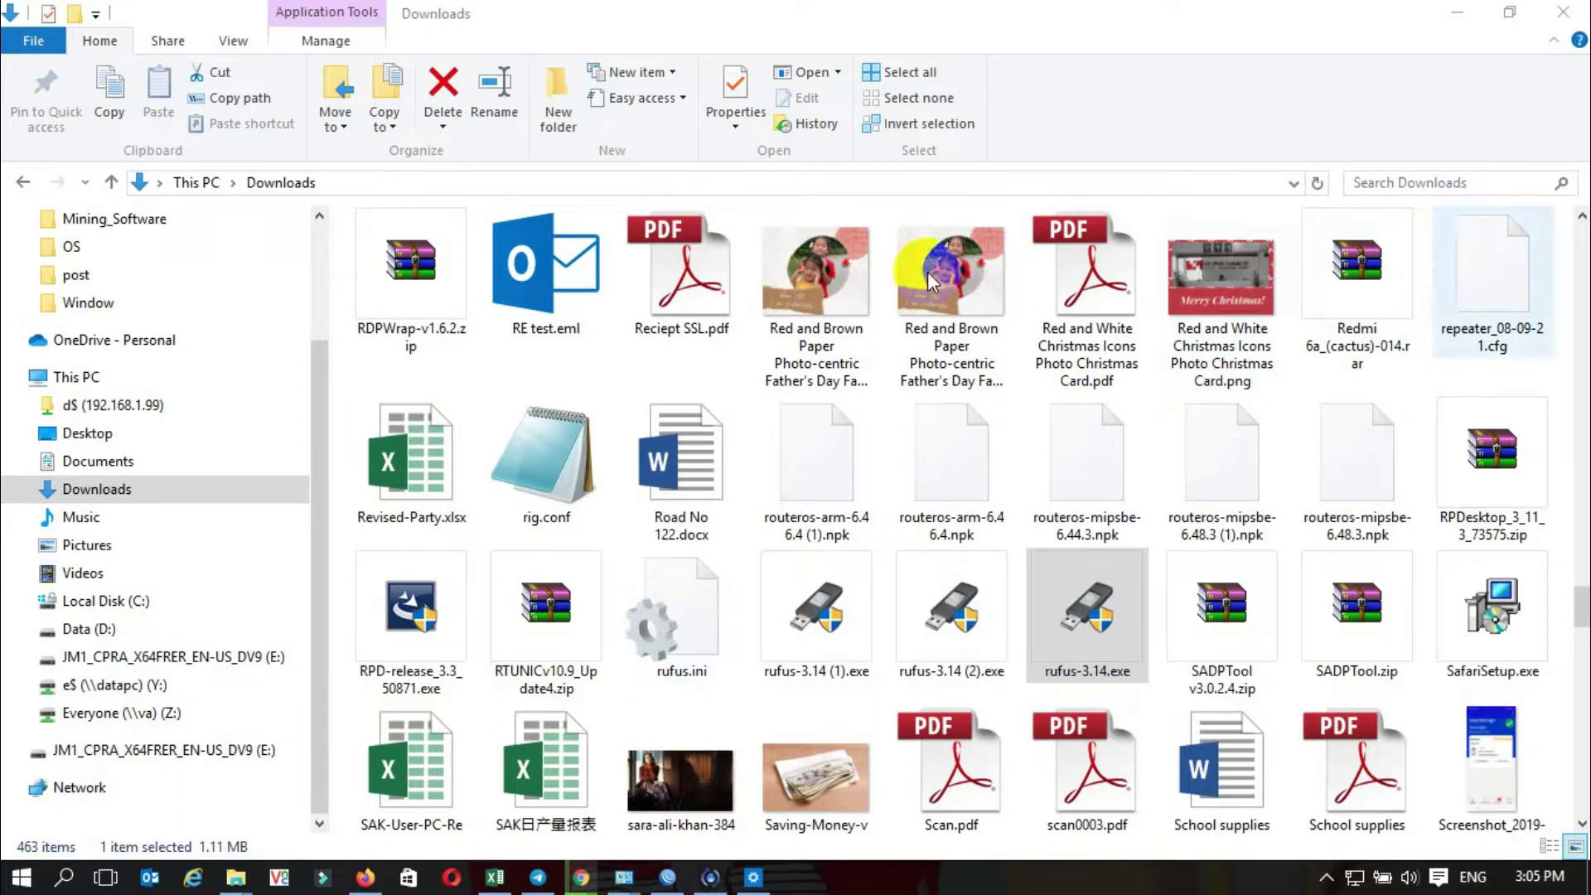
Step: Launch rufus-3.14.exe and load en_windows_10_pro_10240_x64_dvd_2.iso as the boot image
{"action": "left_click", "coordinate": [1072, 618]}
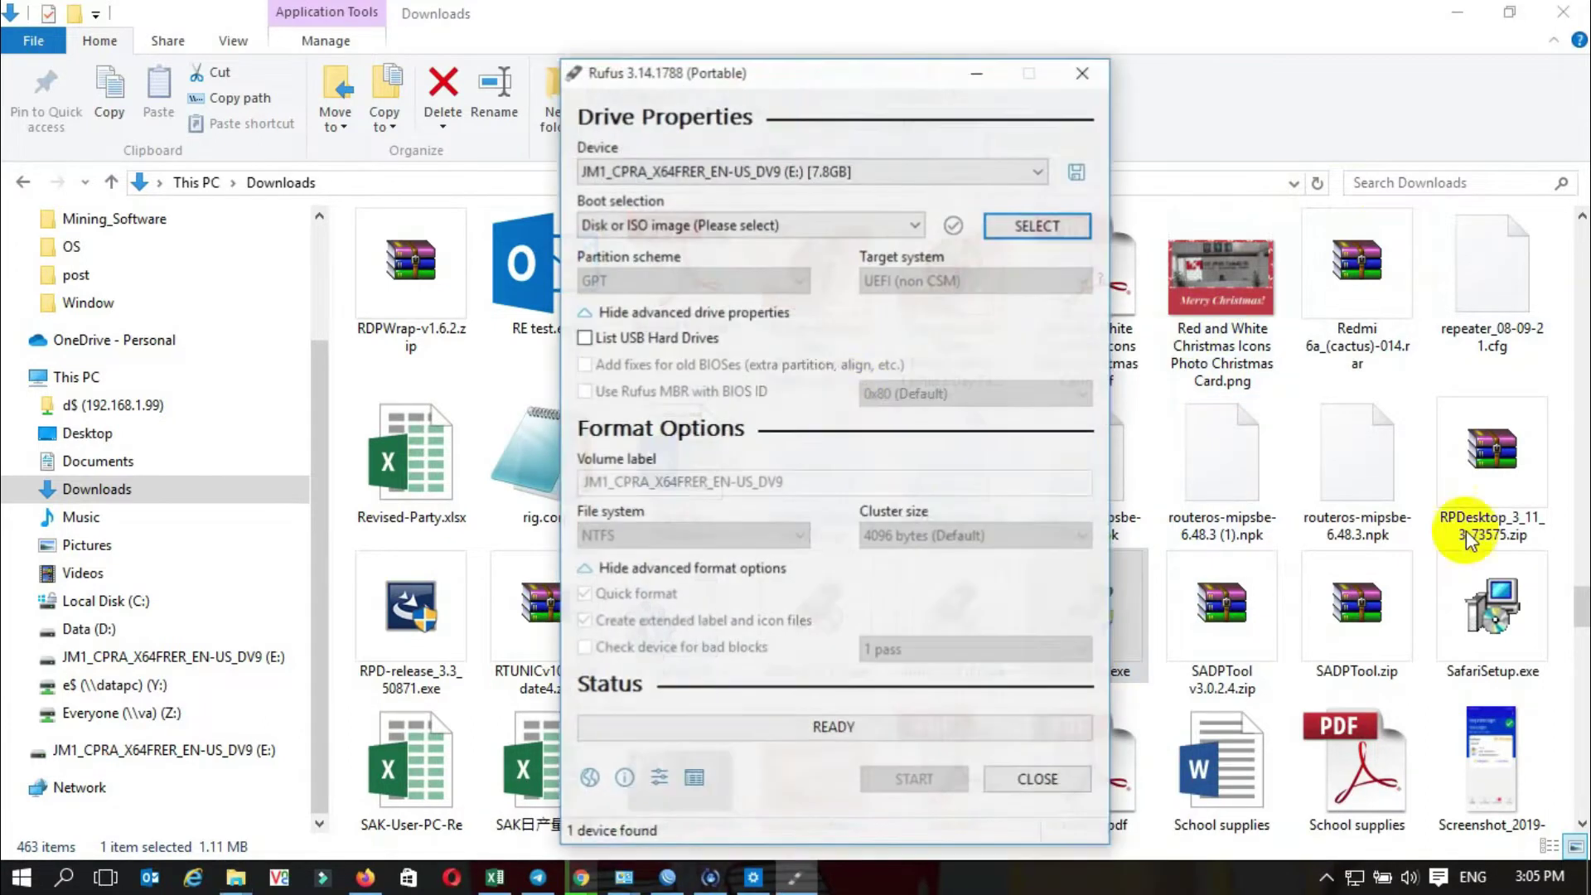
{"action": "left_click", "coordinate": [1029, 228]}
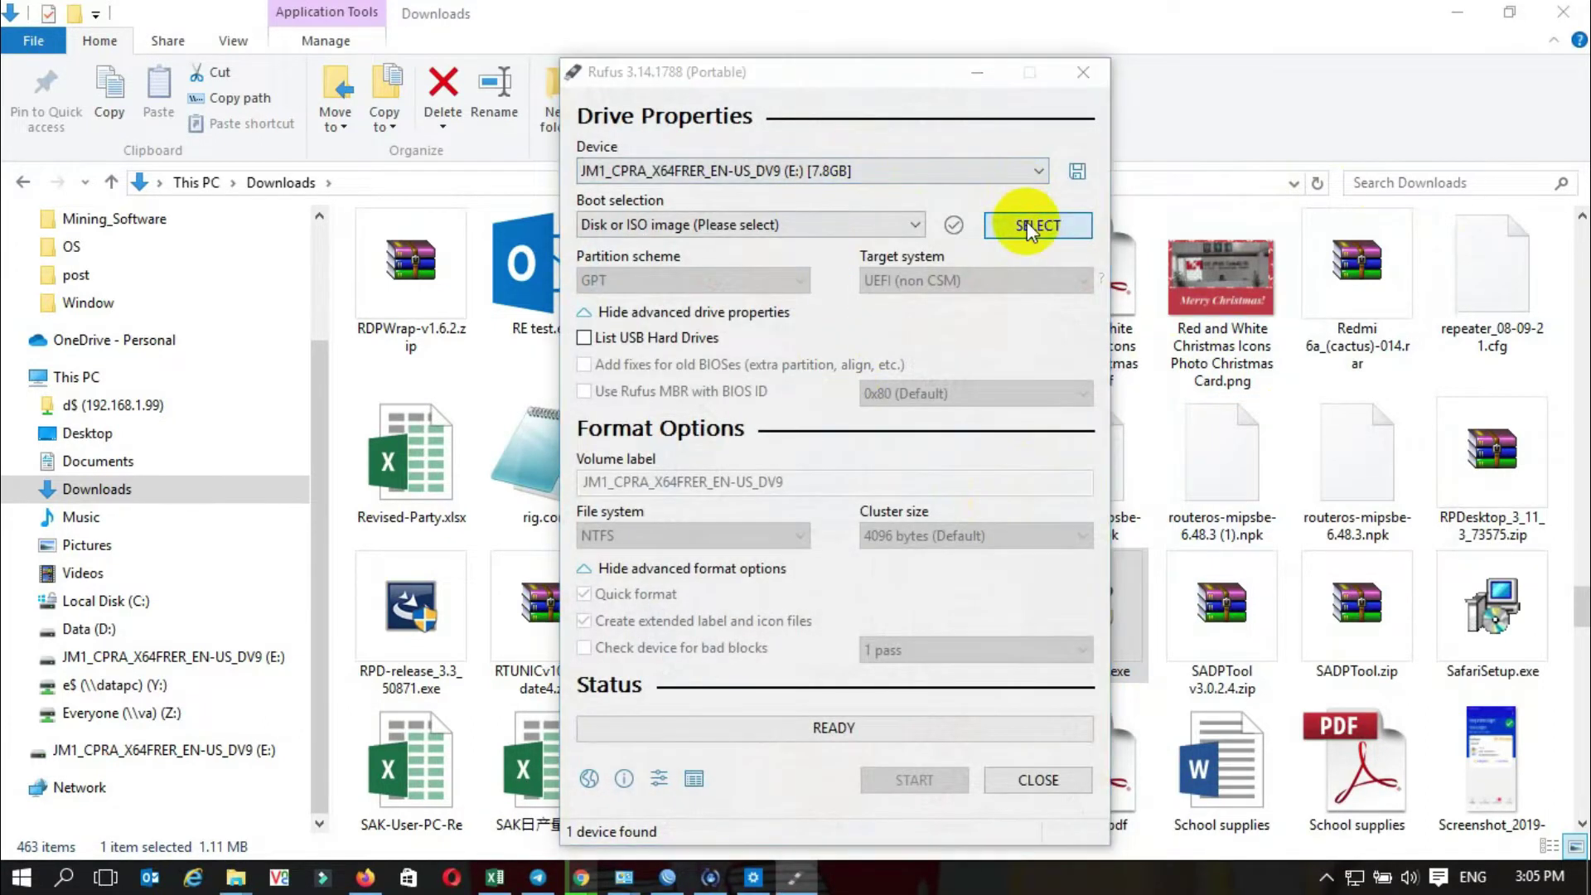
{"action": "scroll", "coordinate": [1019, 560], "scroll_direction": "down", "scroll_amount": 3}
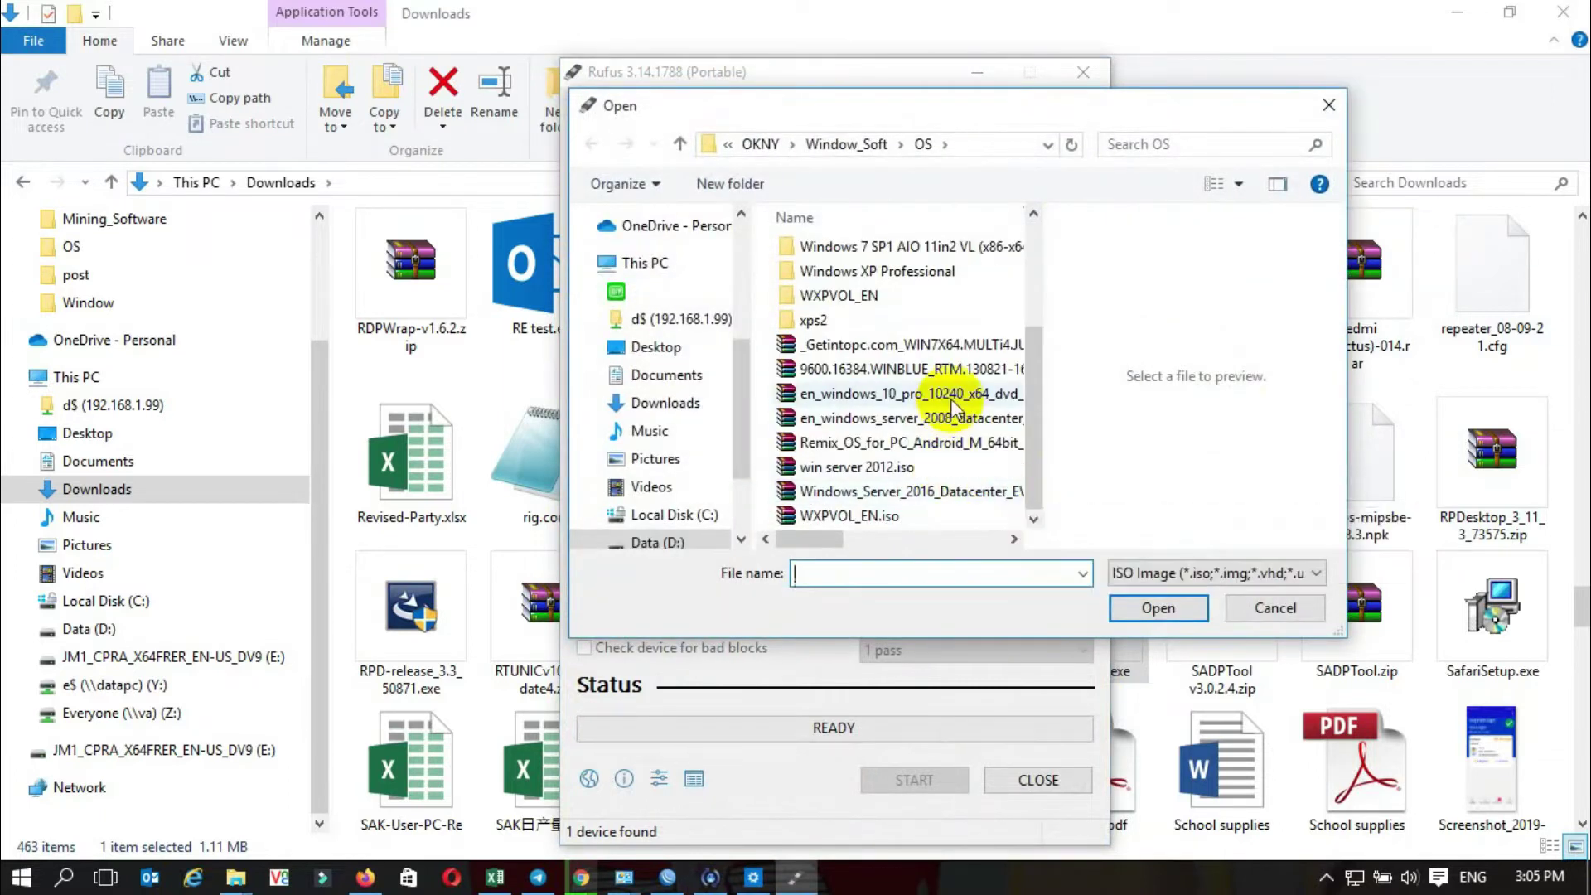
{"action": "left_click", "coordinate": [955, 396]}
{"action": "left_click", "coordinate": [1144, 602]}
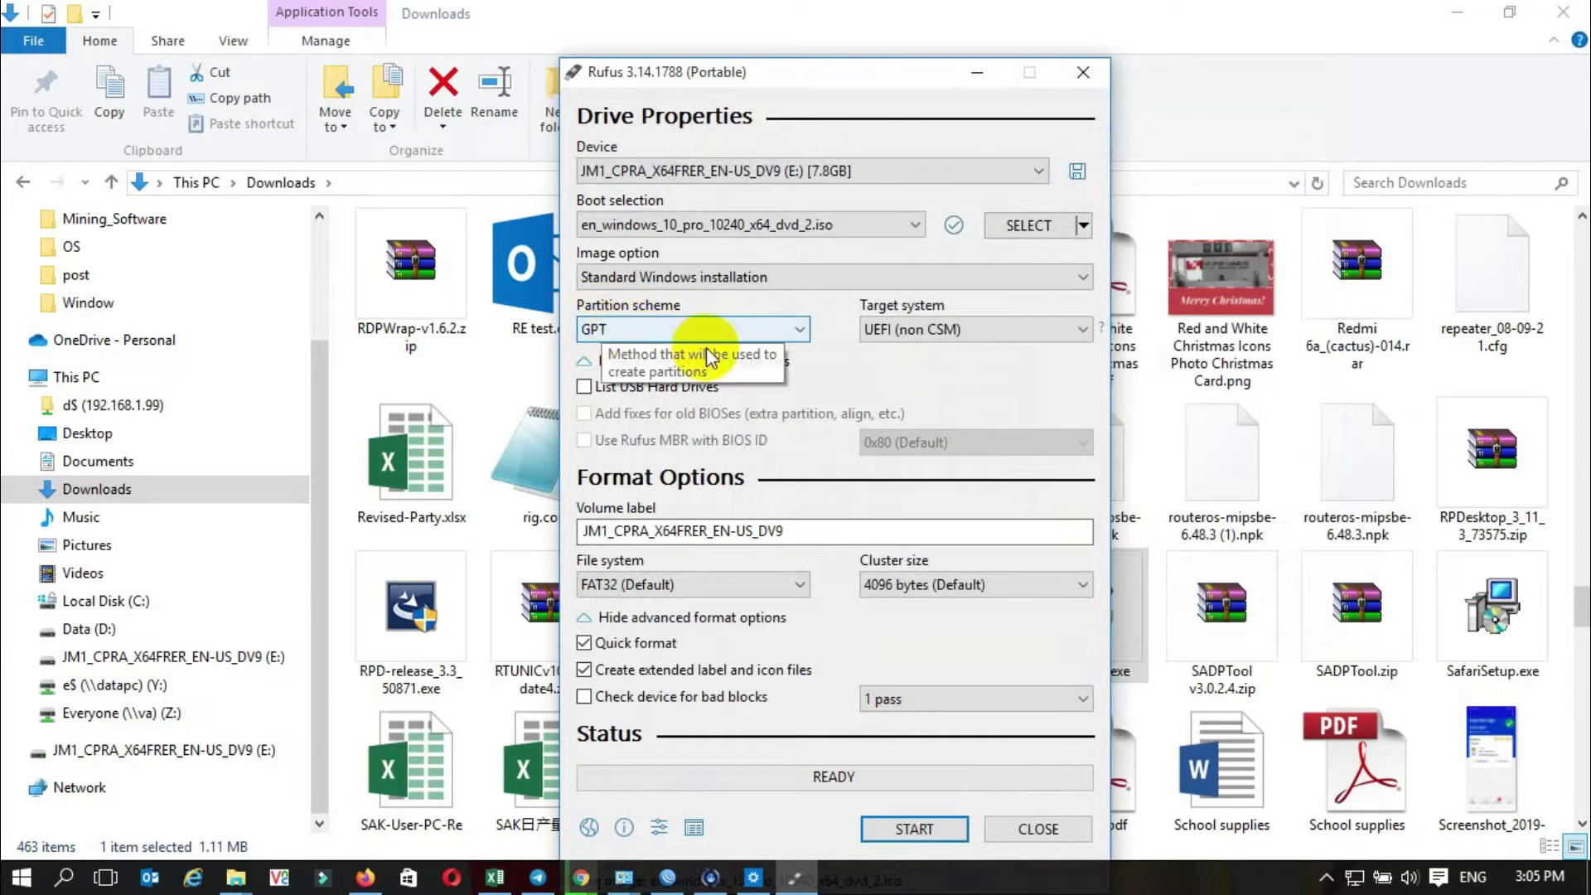
Step: Keep GPT as the partition scheme and switch the file system from FAT32 to NTFS
{"action": "left_click", "coordinate": [654, 332]}
{"action": "left_click", "coordinate": [610, 368]}
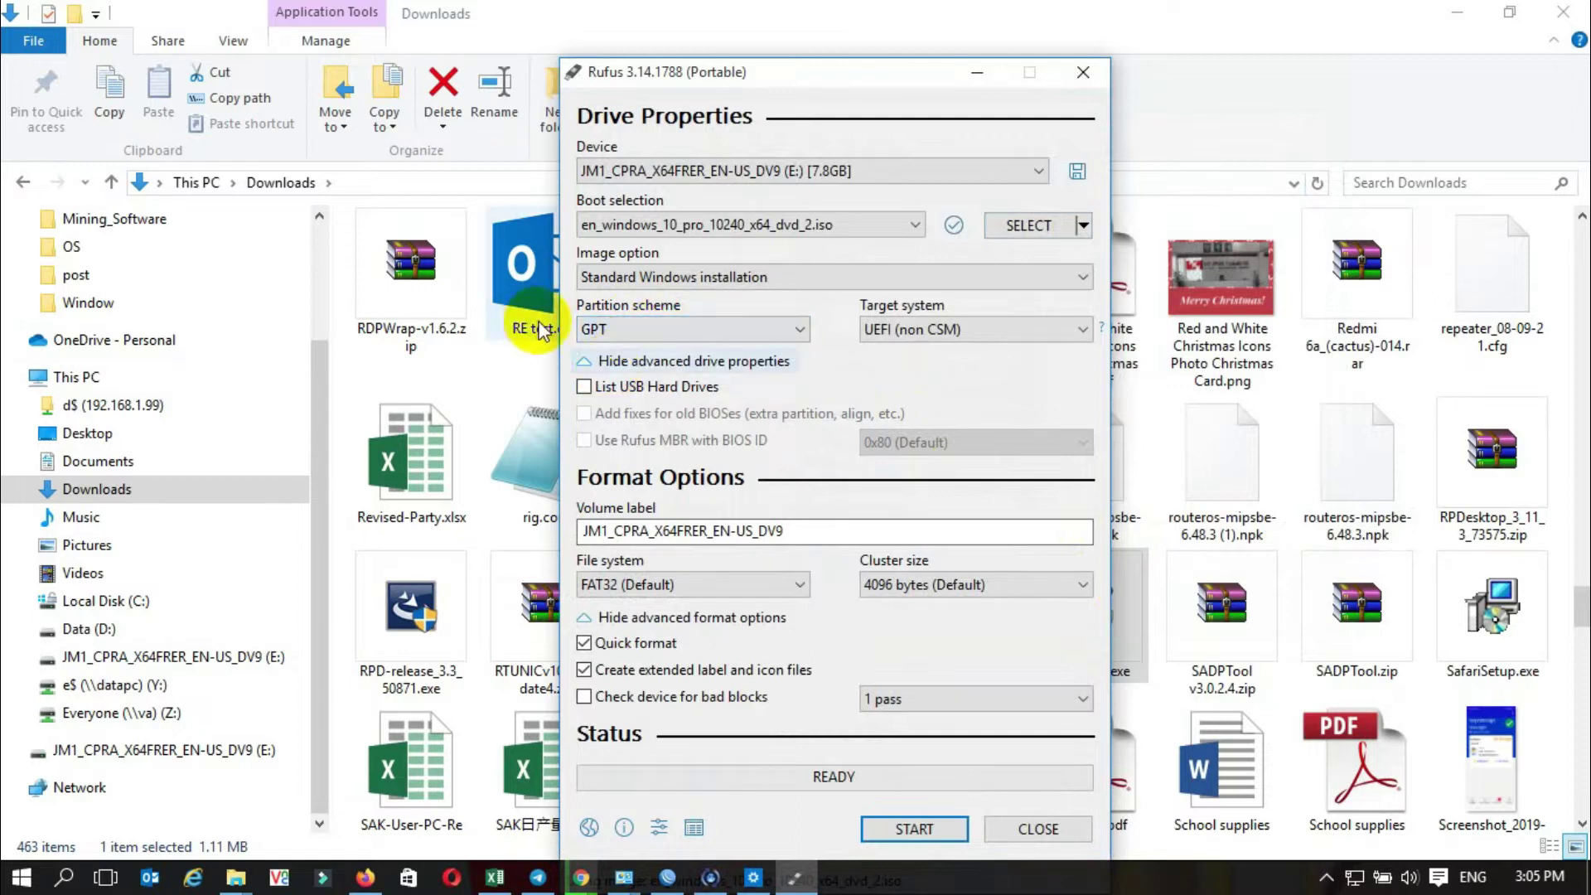
{"action": "left_click", "coordinate": [625, 593]}
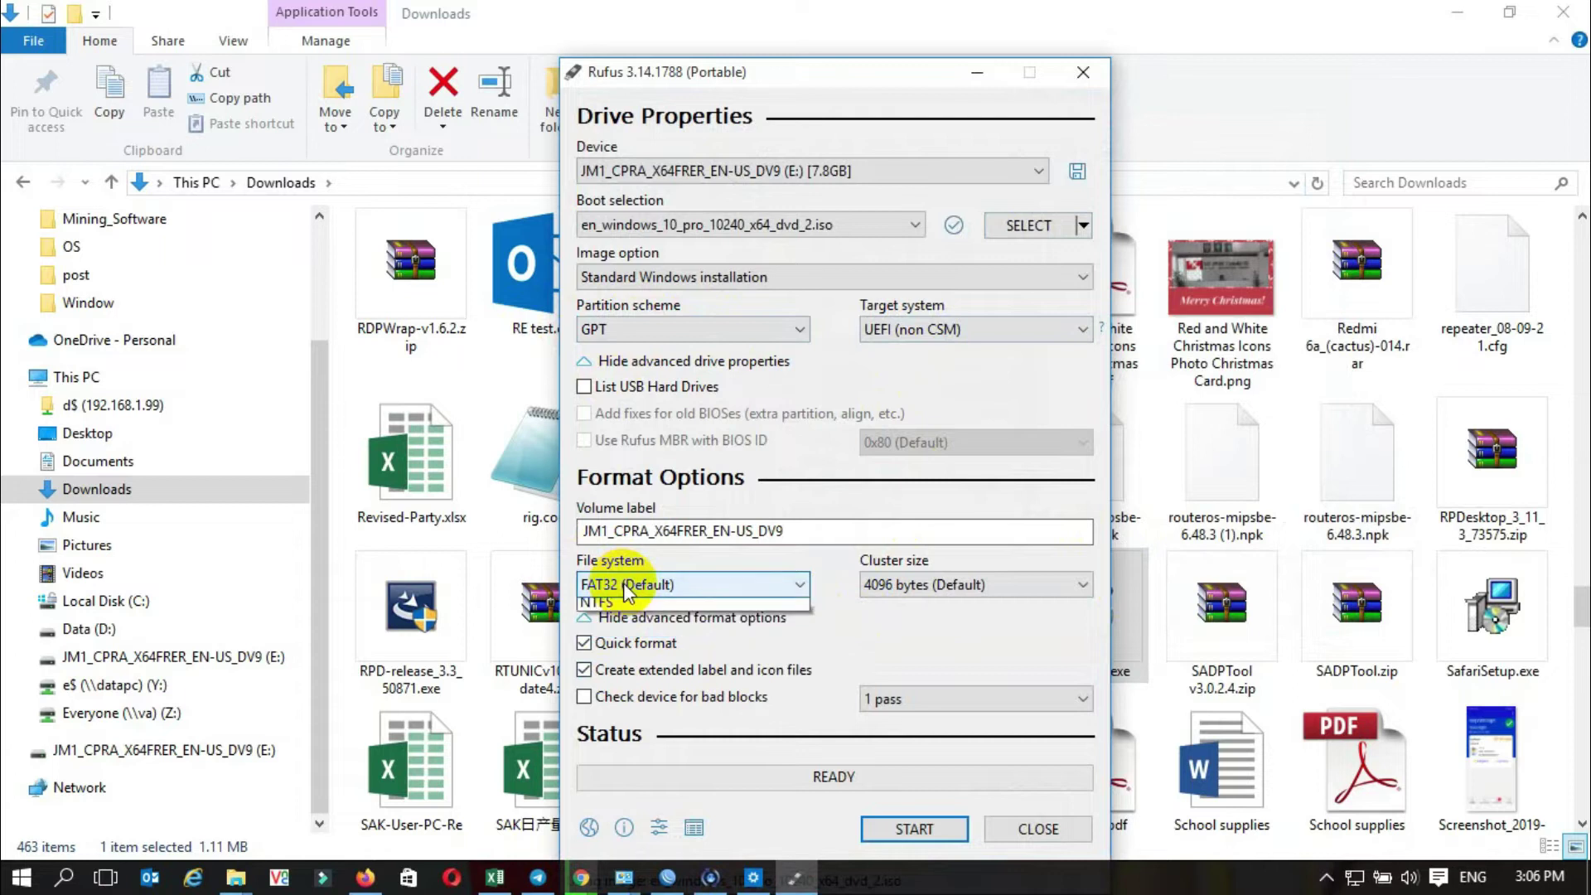
{"action": "left_click", "coordinate": [610, 629]}
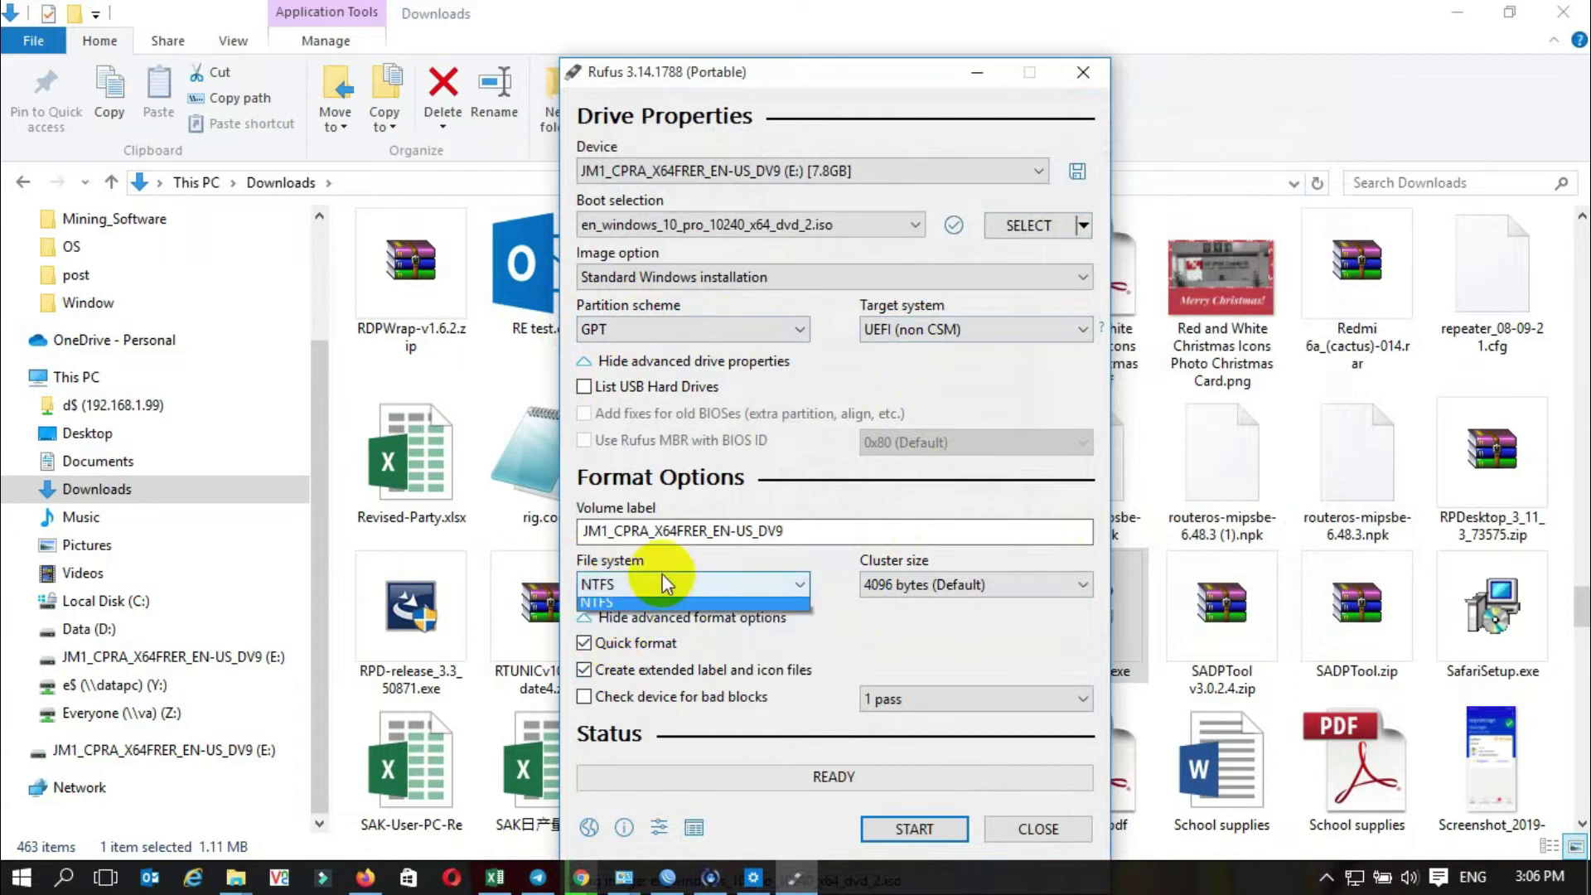
{"action": "left_click", "coordinate": [662, 585]}
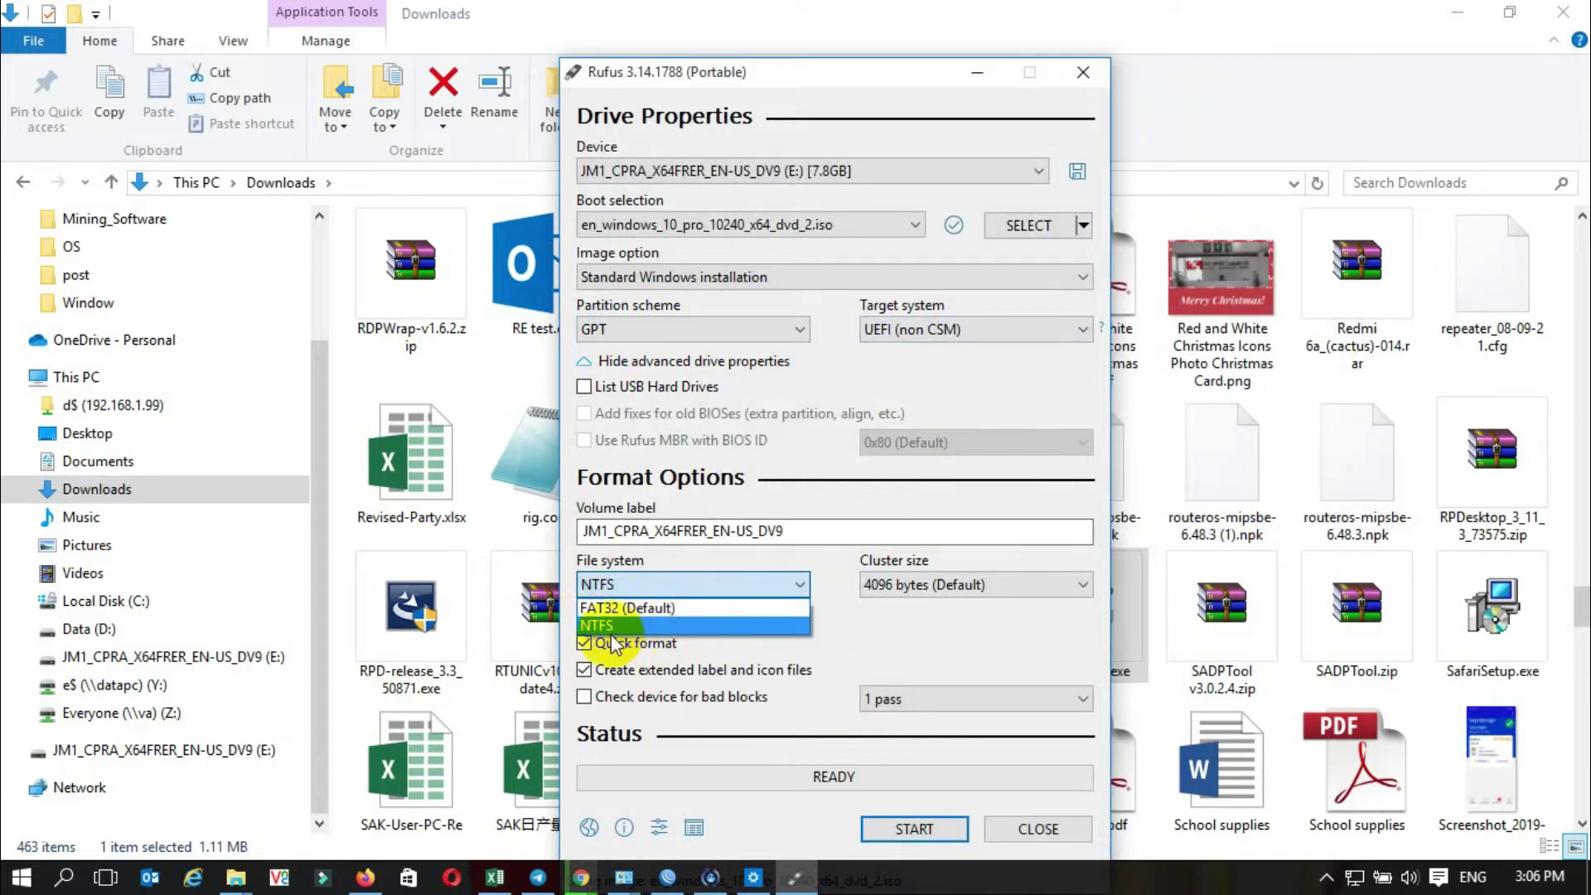
{"action": "left_click", "coordinate": [612, 629]}
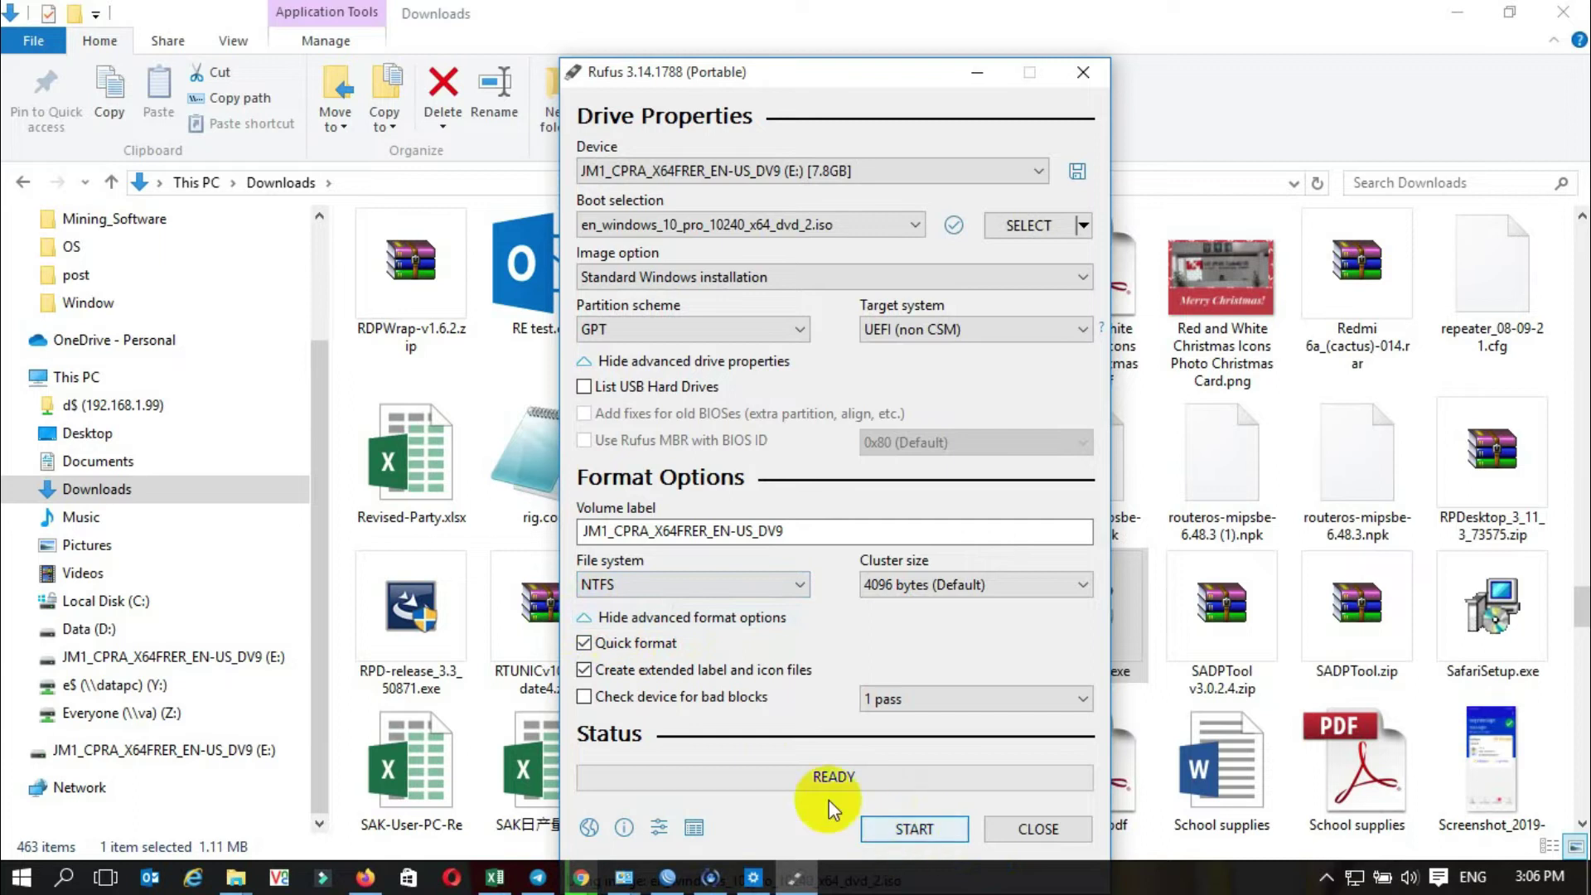